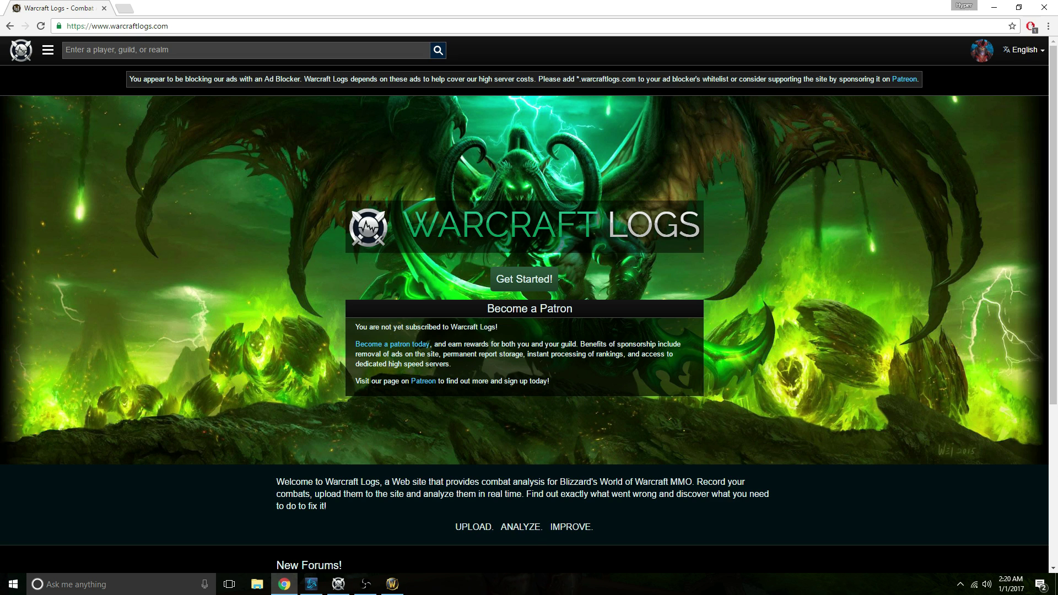
Open the Warcraft Logs Getting Started guide and scroll to the section on the two logging types
click(526, 282)
scroll(526, 281, down, 2)
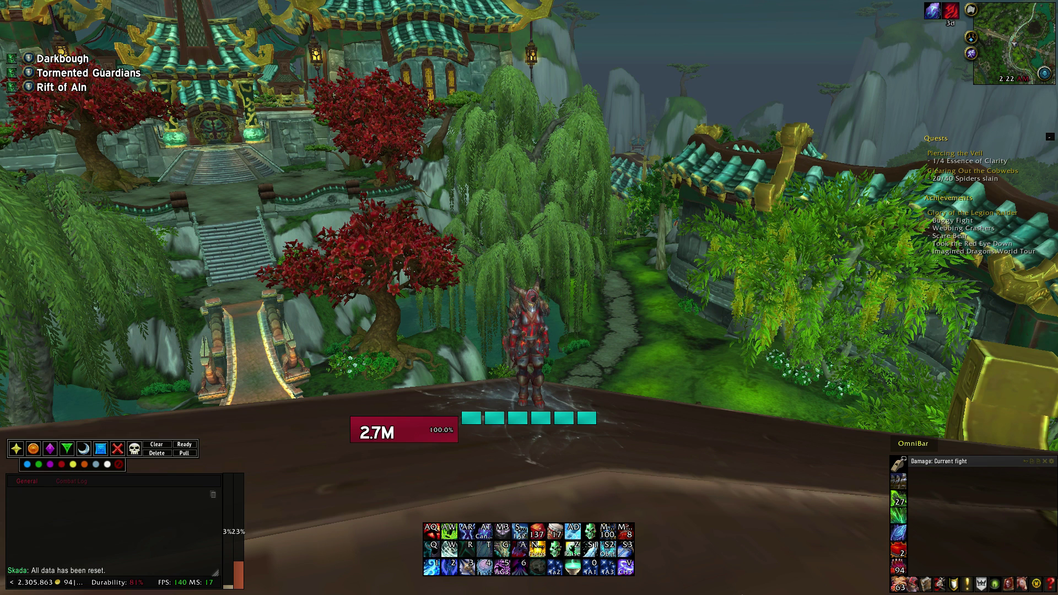
Confirm Advanced Combat Logging is ticked in System > Network, save, and return to the game
key(Escape)
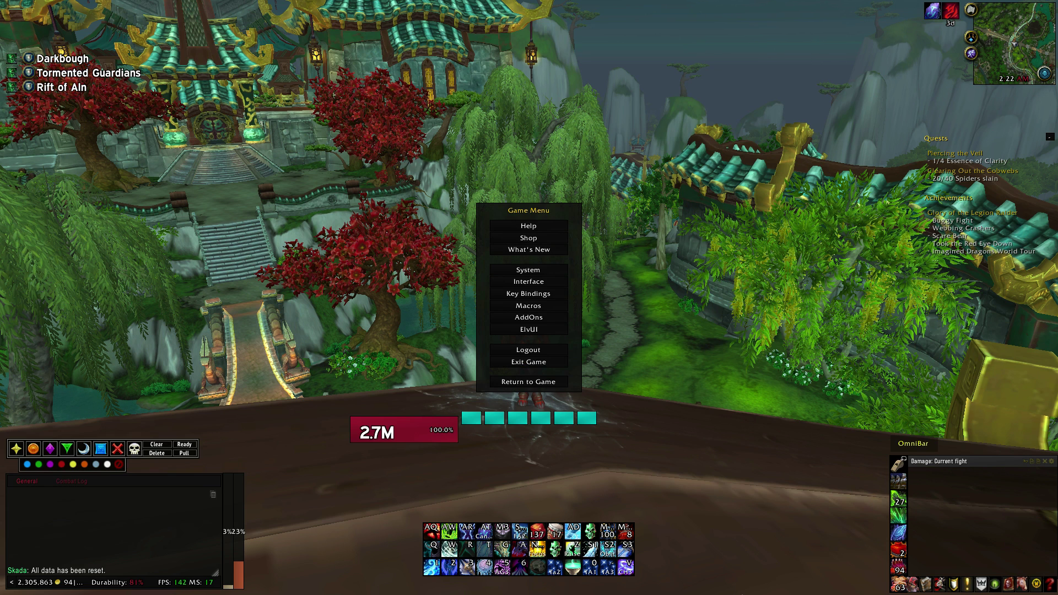
click(506, 271)
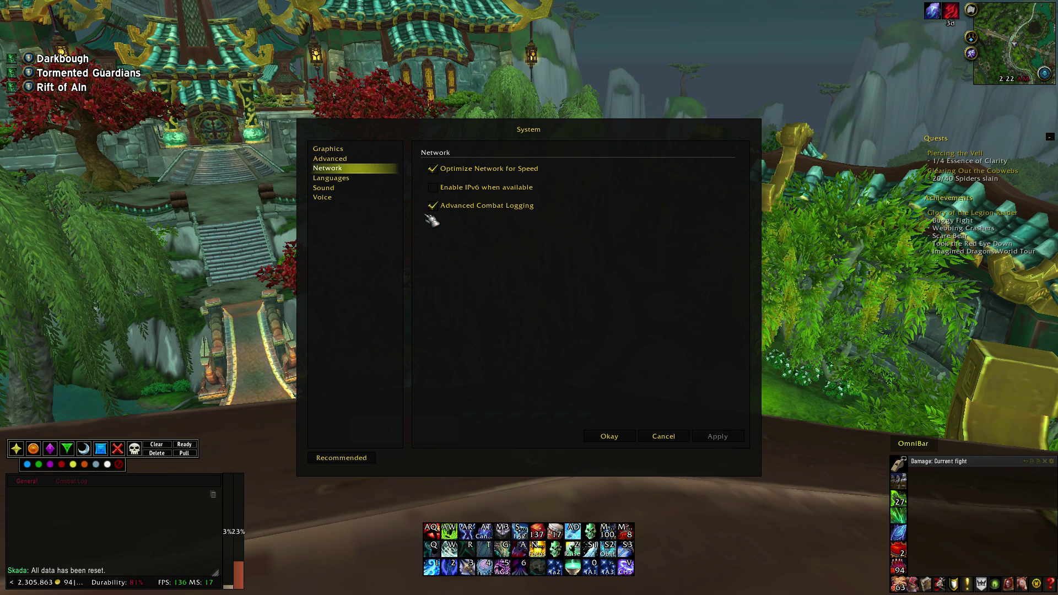
click(617, 437)
click(551, 385)
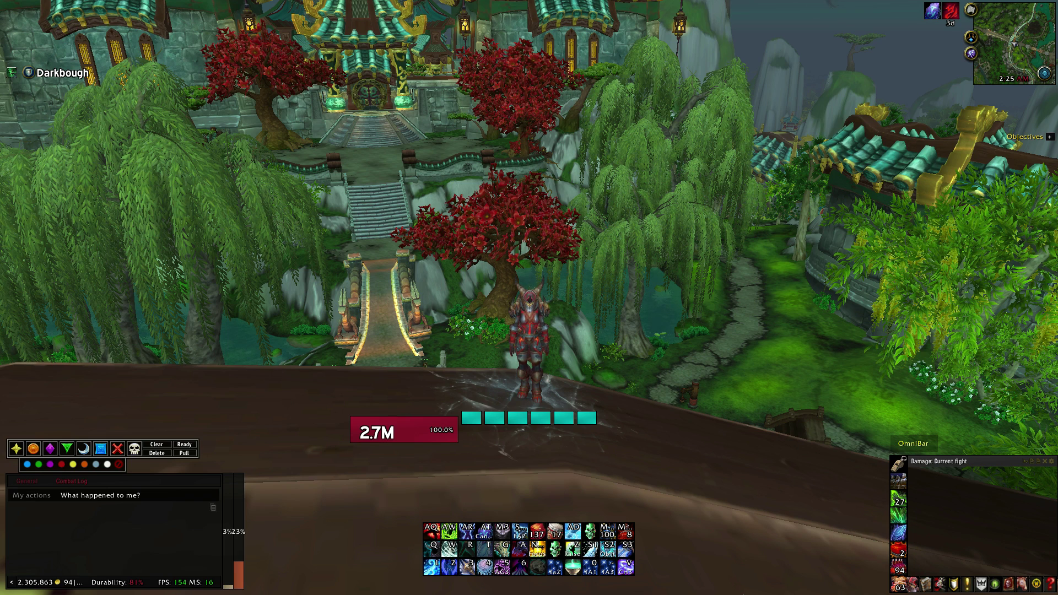
Run /combatlog twice to turn combat logging to Logs\WoWCombatLog.txt on and then off
text(/co)
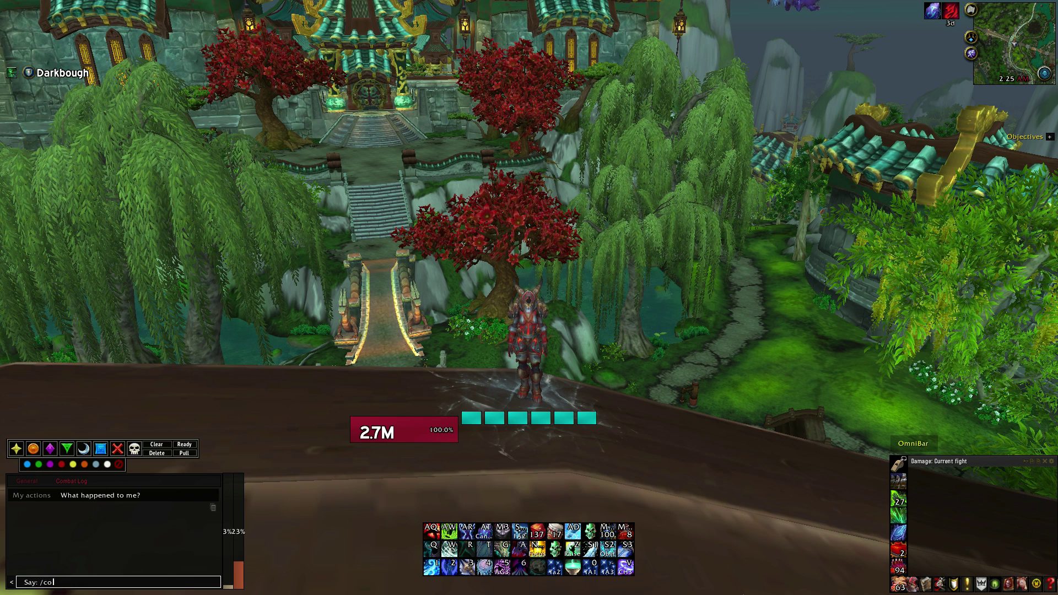
text(mbatlo)
key(Return)
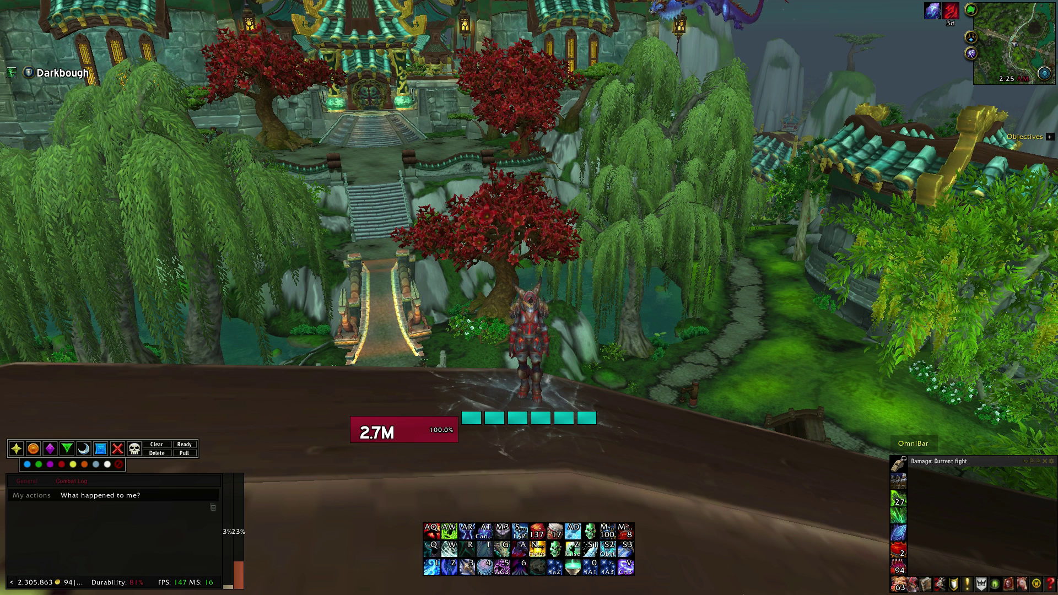
key(Return)
text(/combatlog)
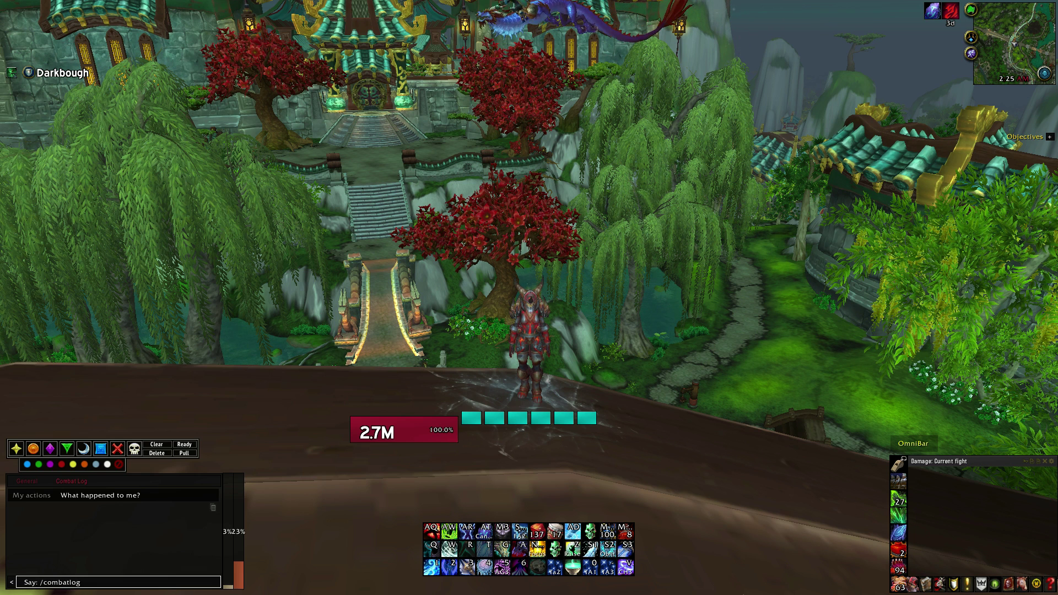
key(Return)
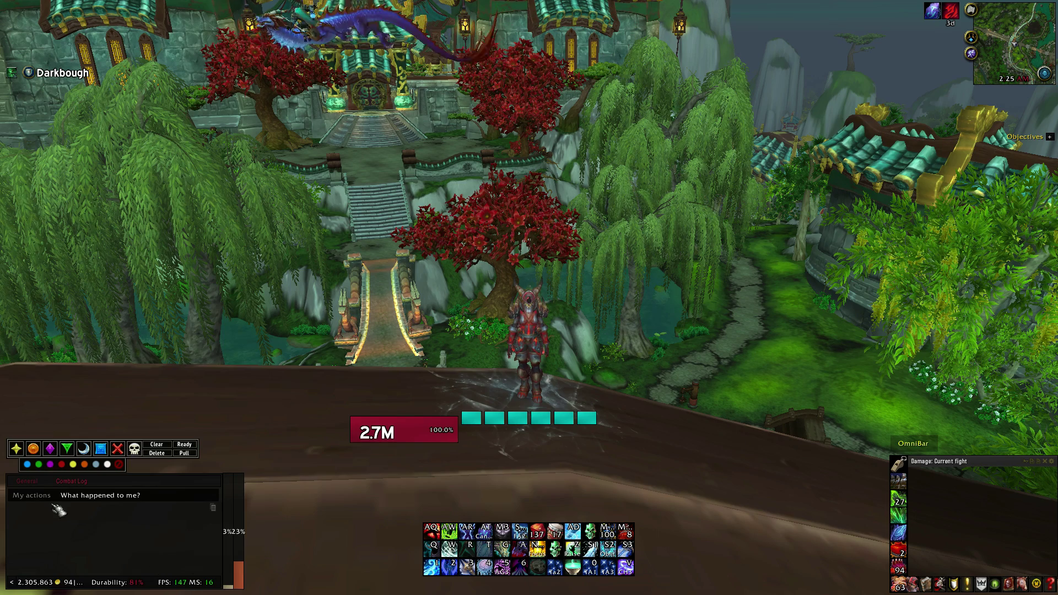
Check the logging confirmation messages in the General chat tab, then return to the Combat Log tab
click(40, 483)
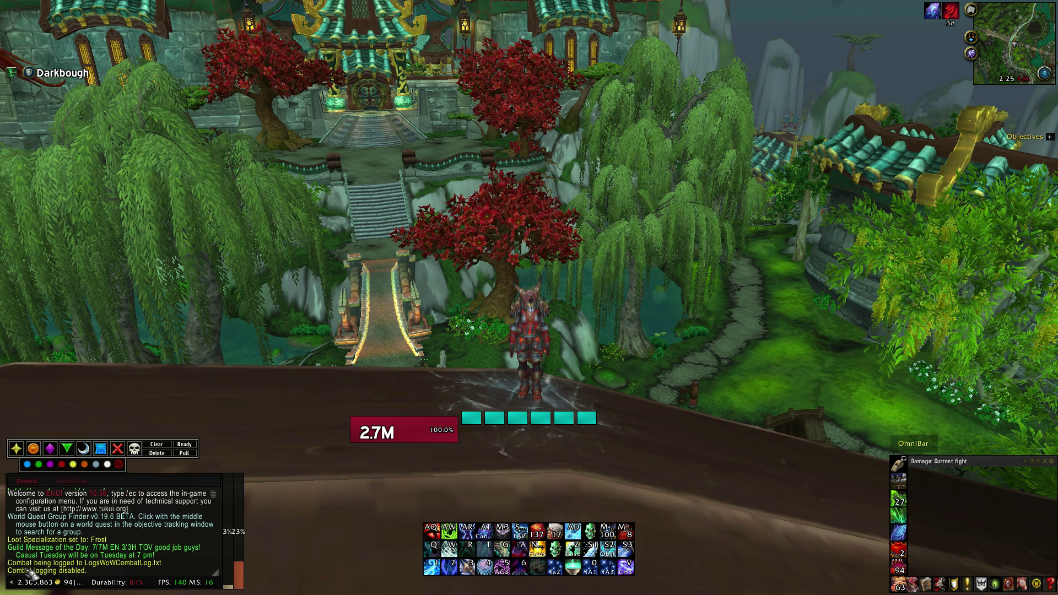
click(74, 482)
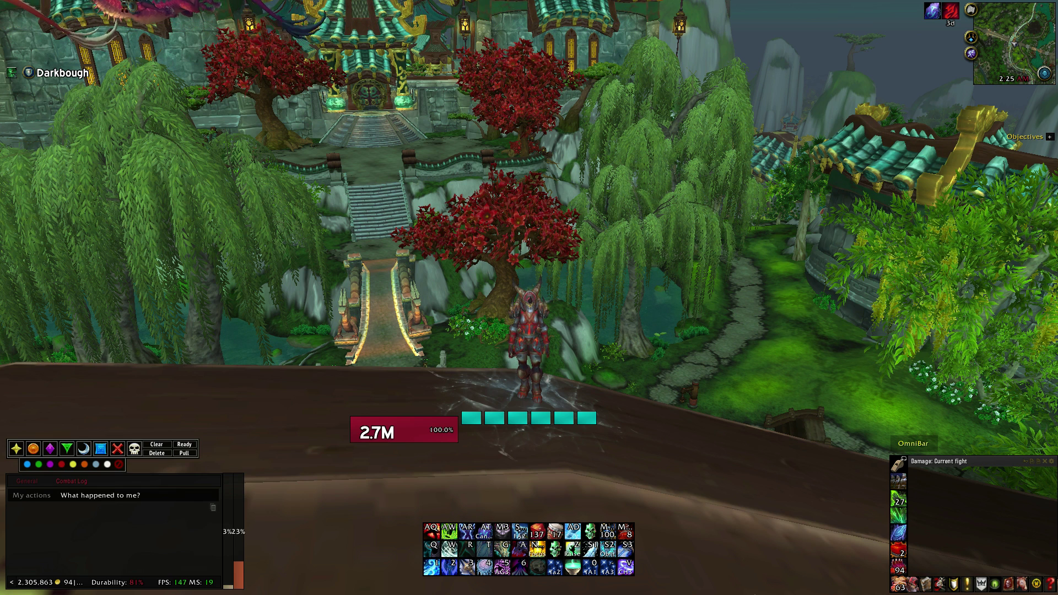
text(/)
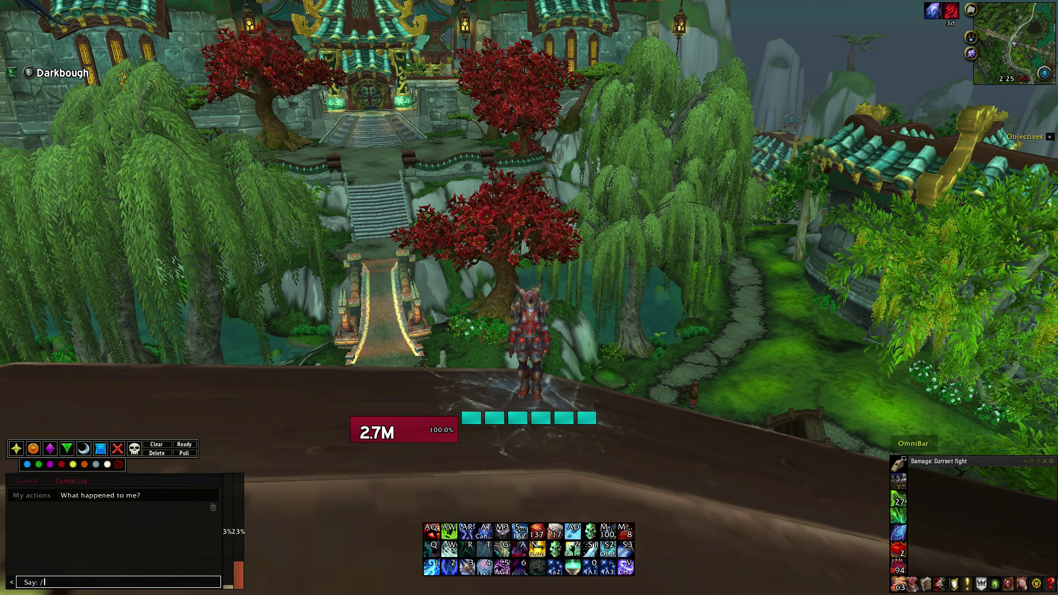
text(rt)
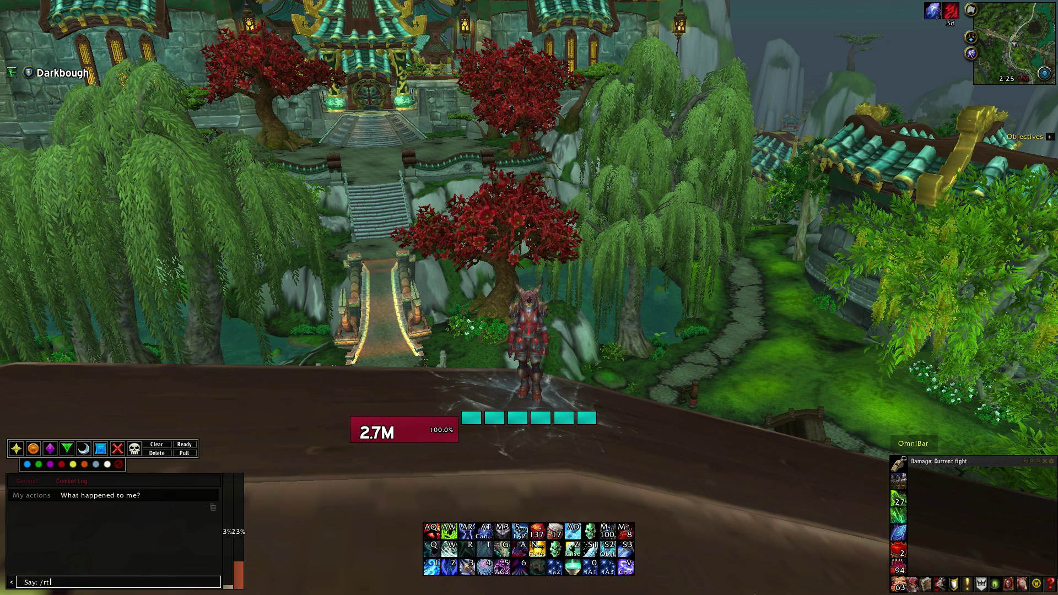
Turn on 'Enable recording combat log in zones' on the Exorsus Raid Tools Saving log page
key(Return)
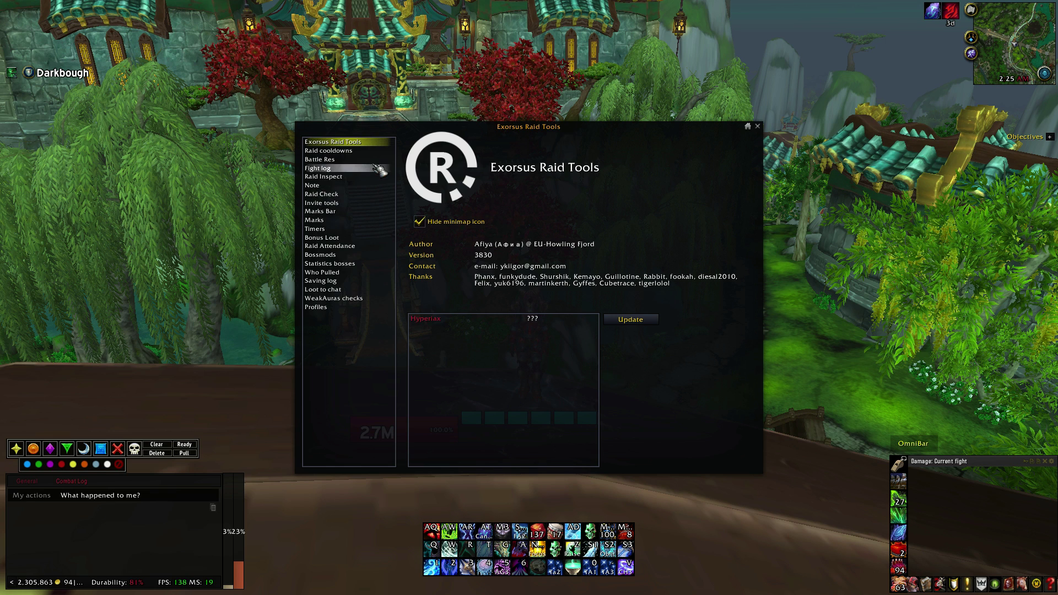
click(361, 281)
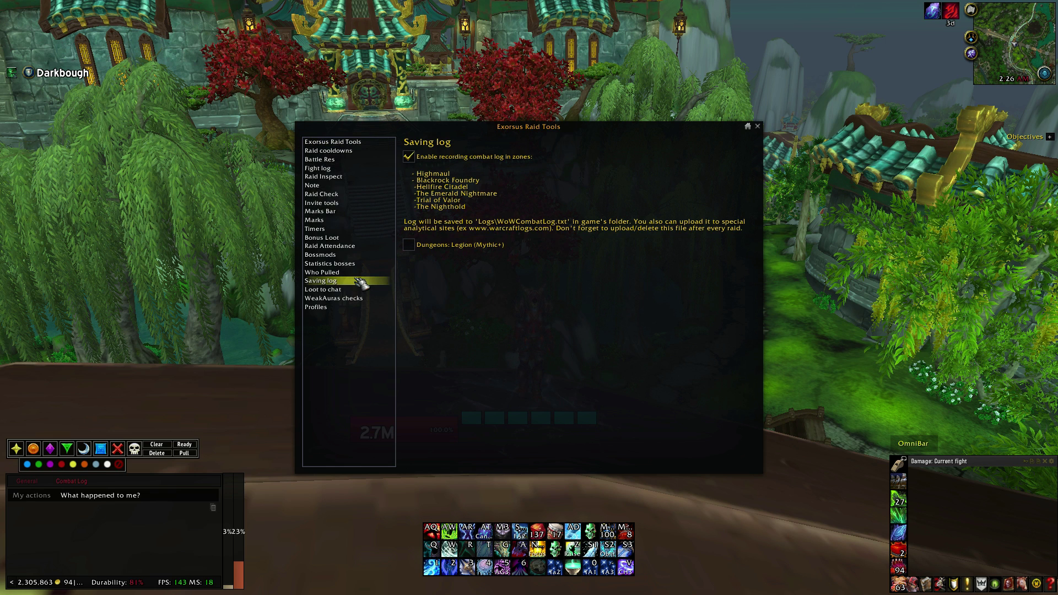
click(409, 157)
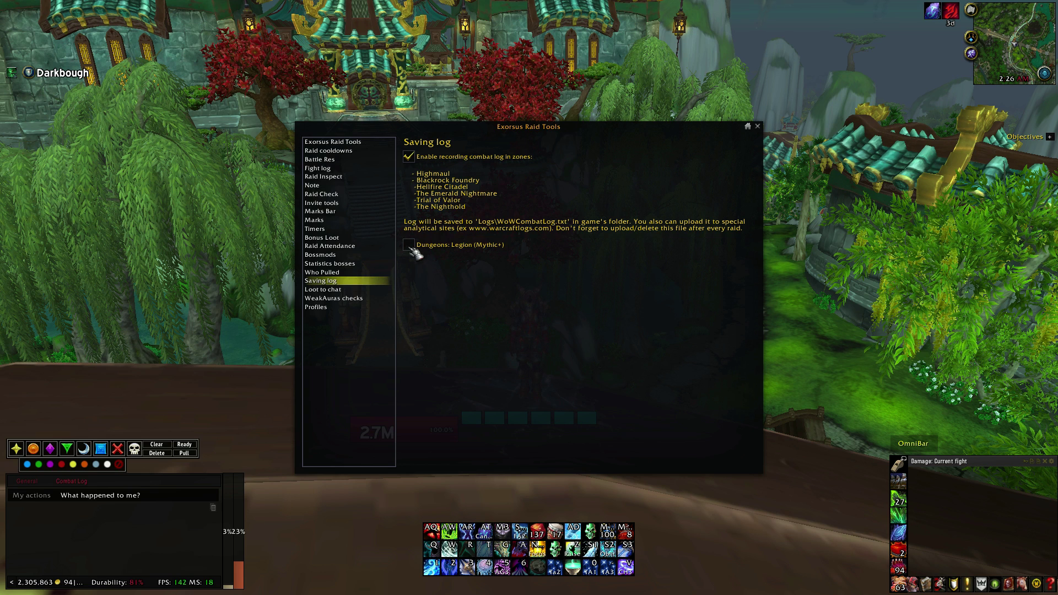
click(758, 127)
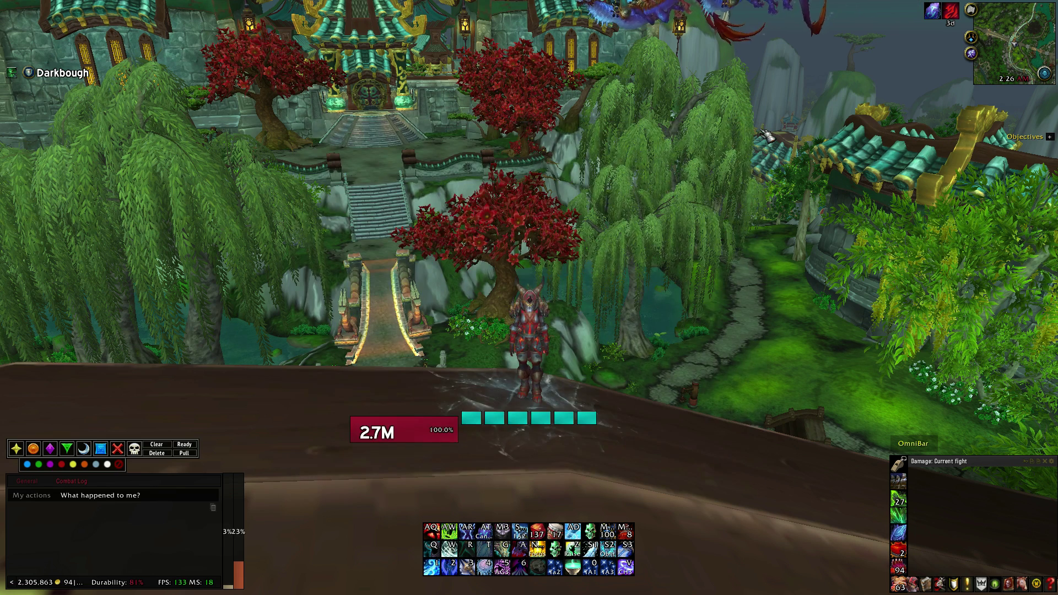
right_click(977, 21)
click(395, 236)
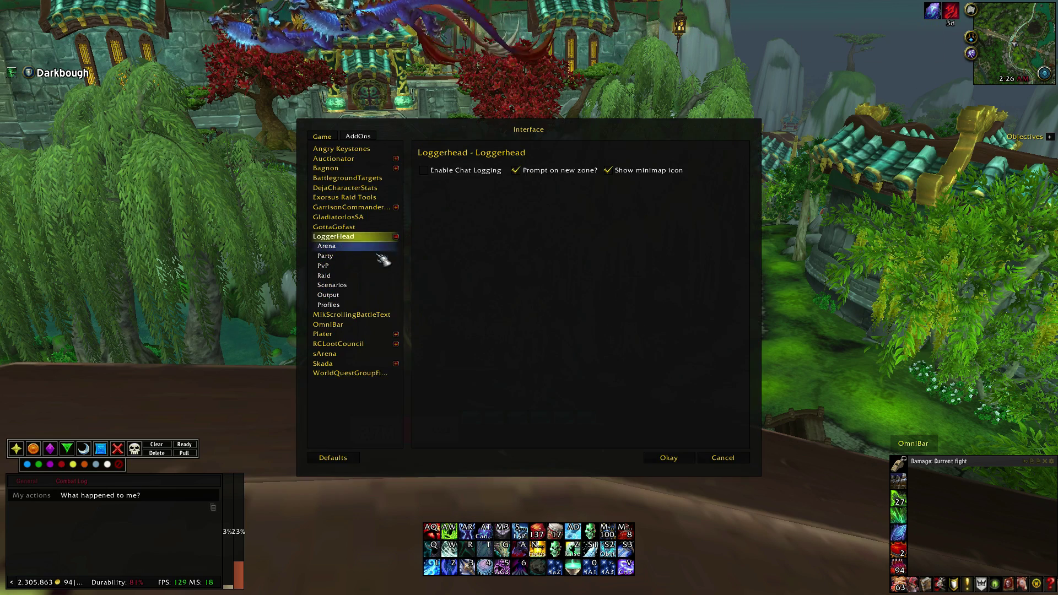
click(367, 246)
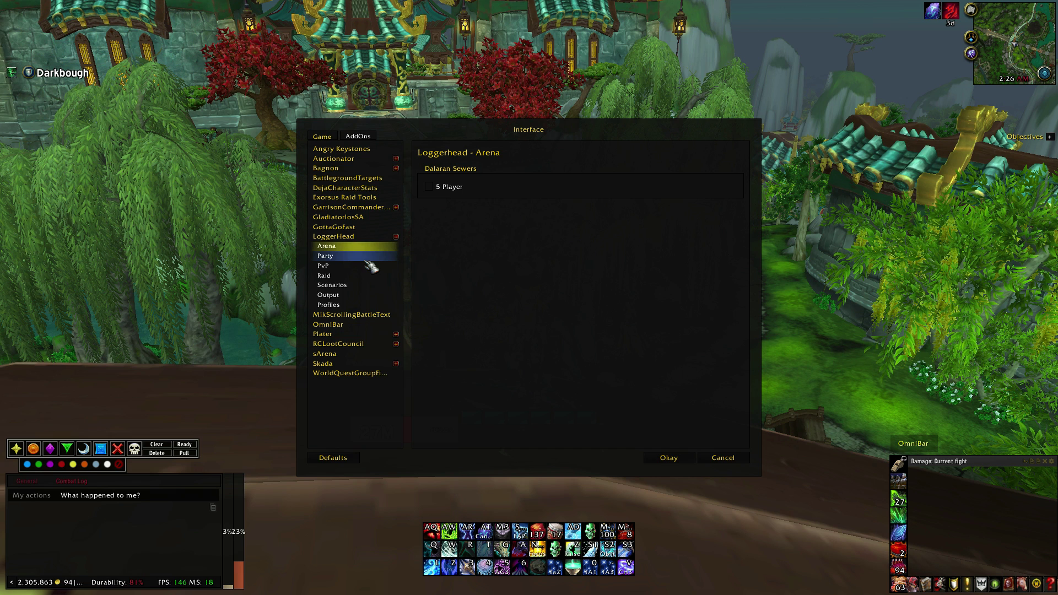
click(366, 257)
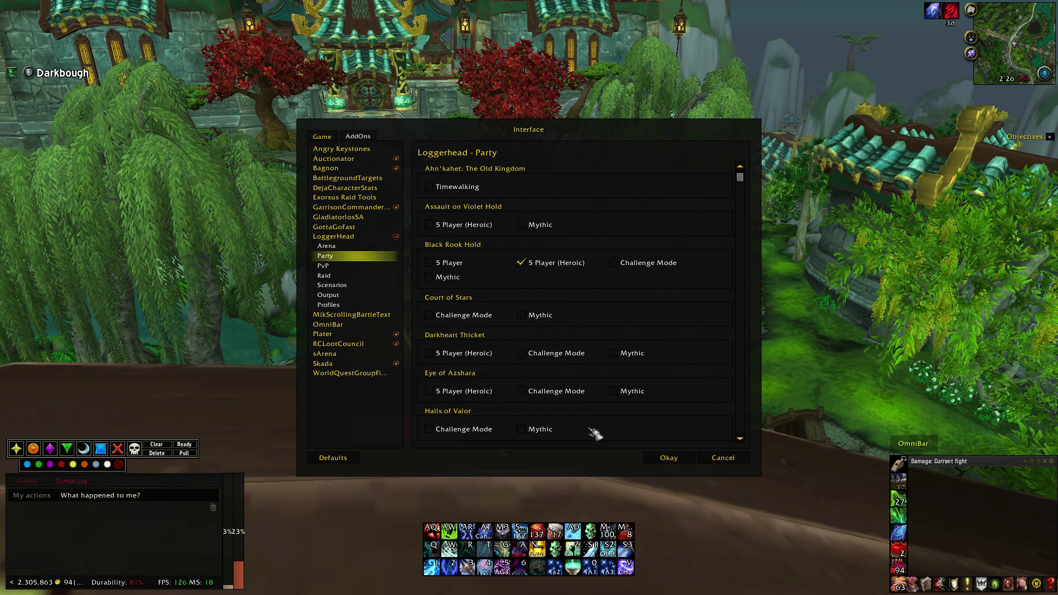
click(667, 460)
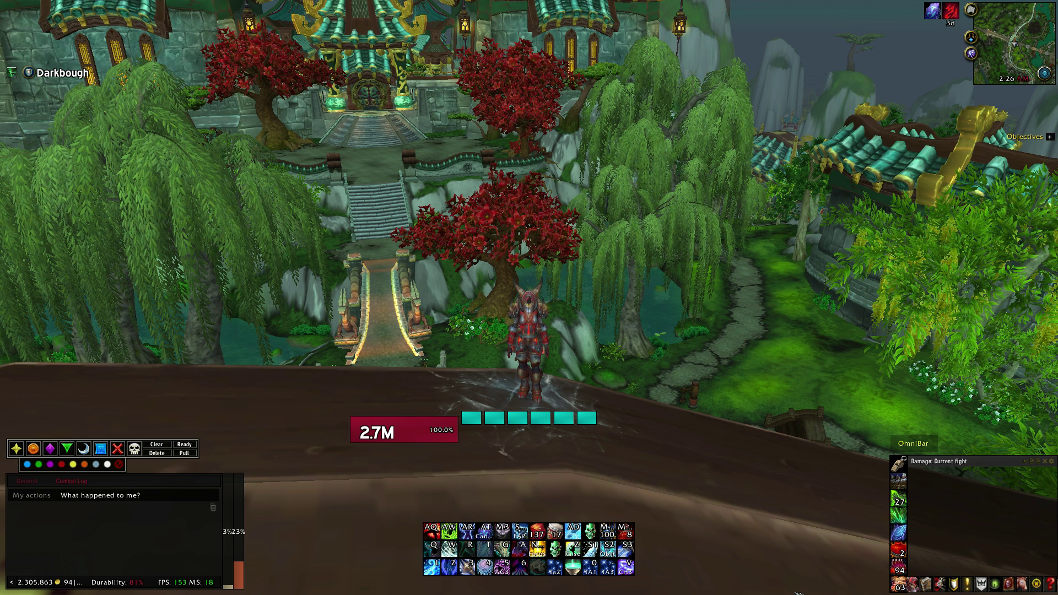
key(alt+Tab)
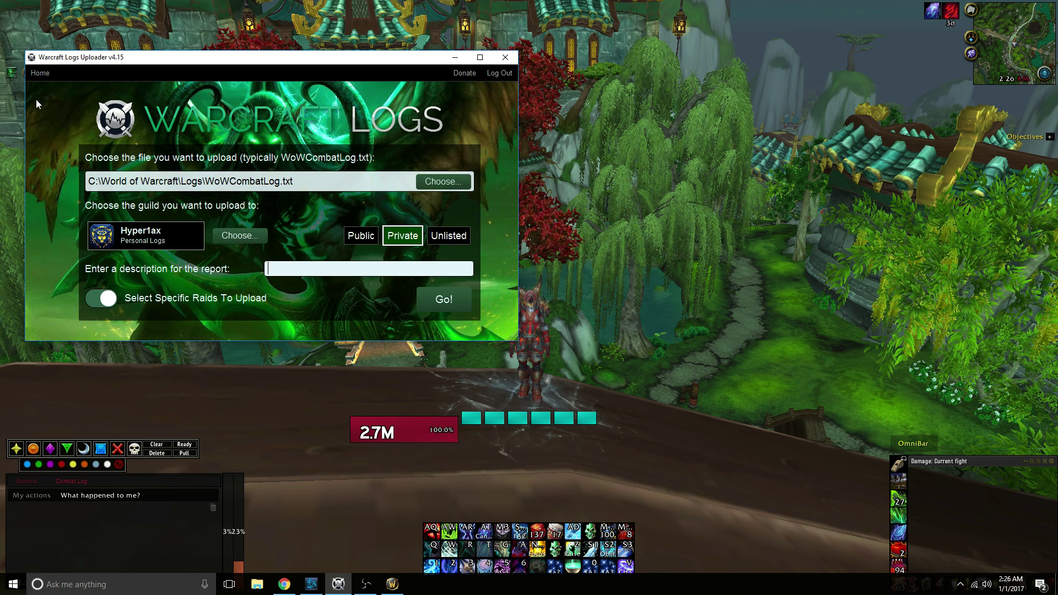
From the uploader's home page, open the upload form and its 'Select the log file to upload' picker
click(39, 72)
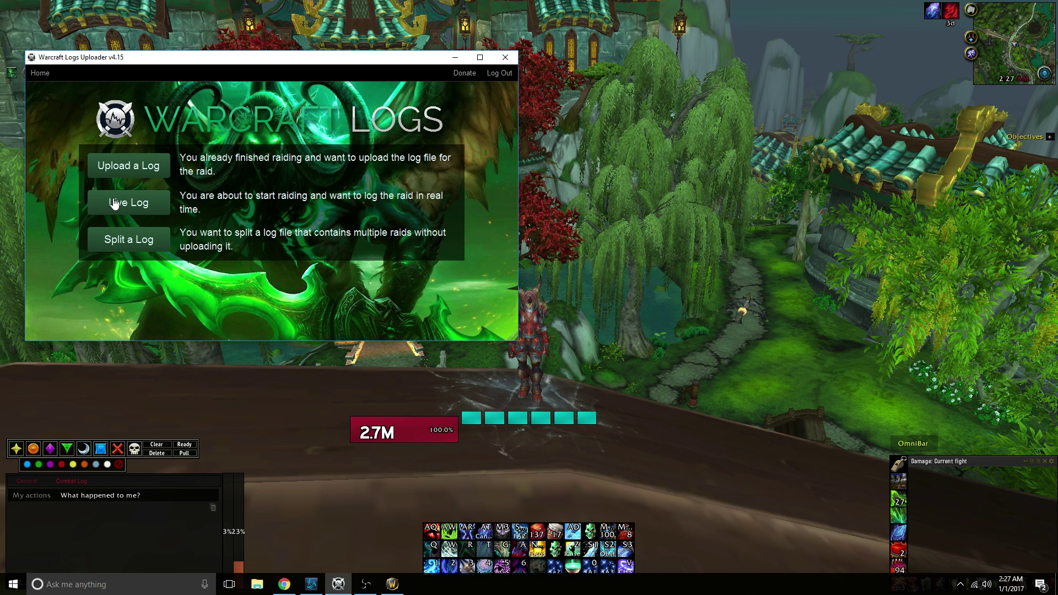
click(130, 173)
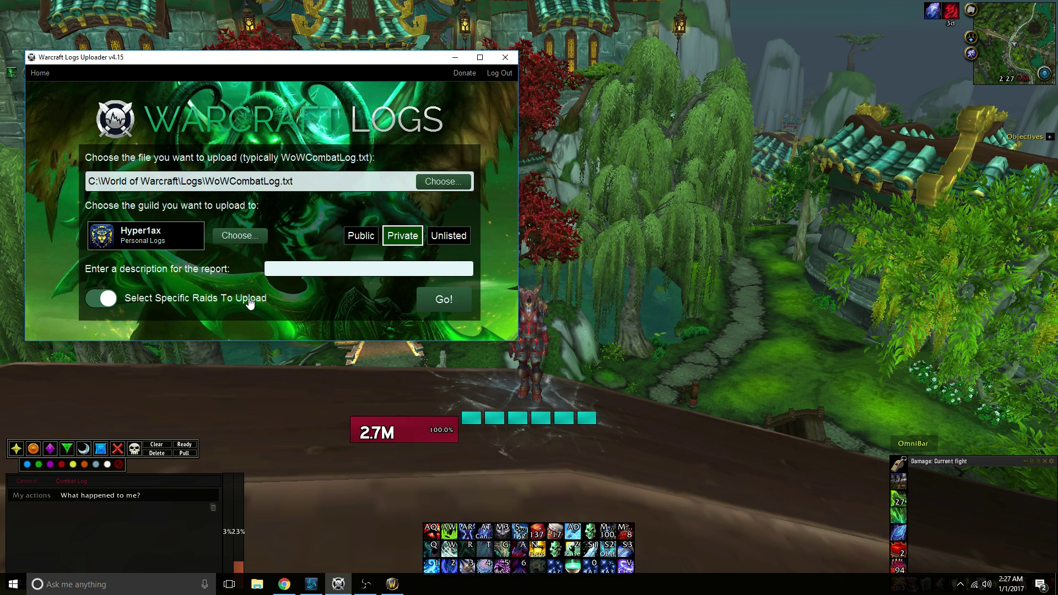
click(442, 185)
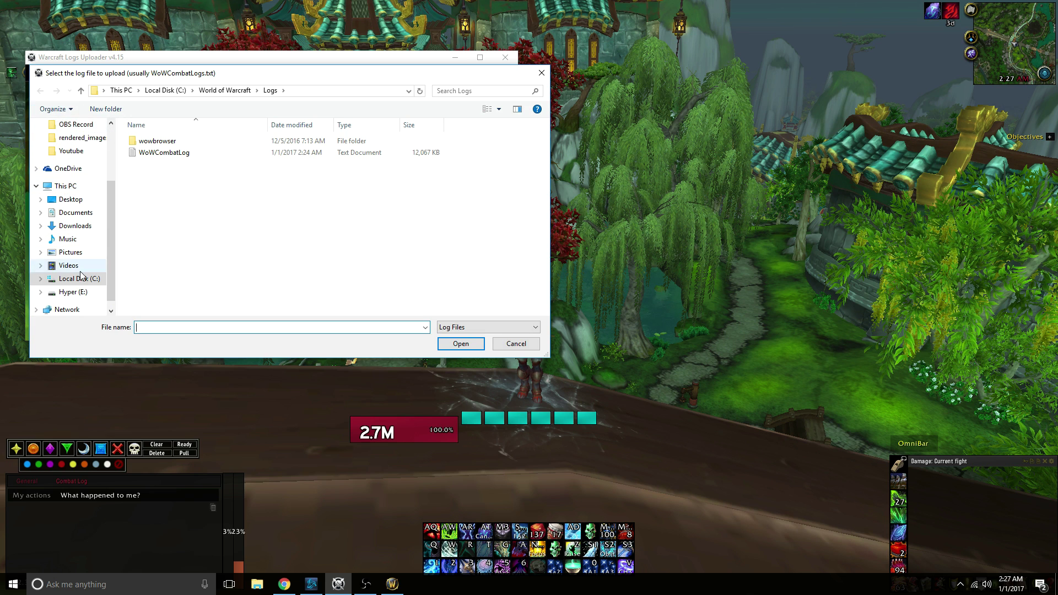
Choose C:\World of Warcraft\Logs\WoWCombatLog.txt as the log file to upload
click(74, 278)
double_click(165, 235)
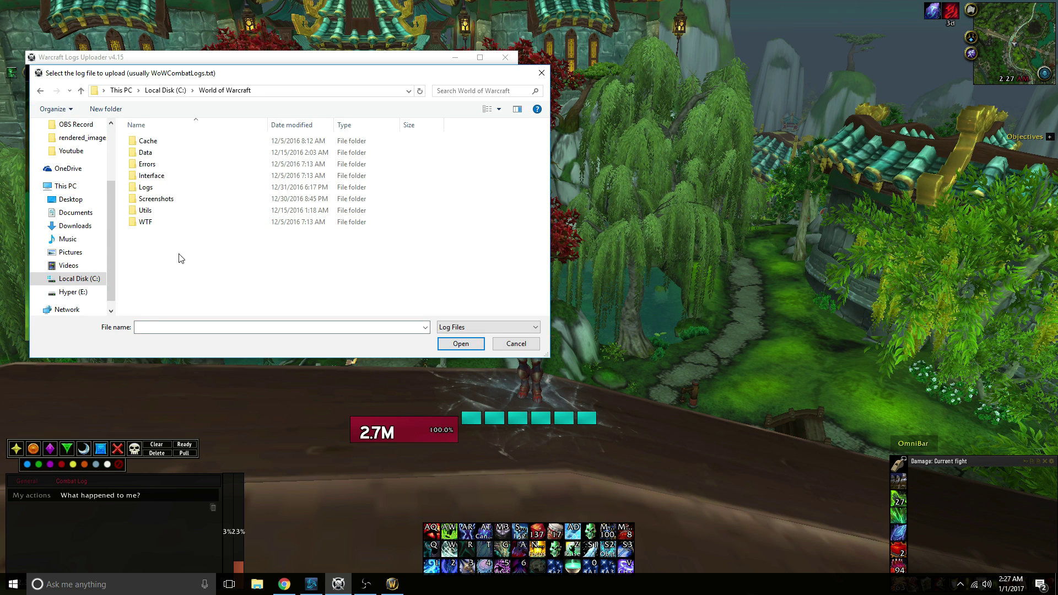
double_click(160, 187)
click(177, 154)
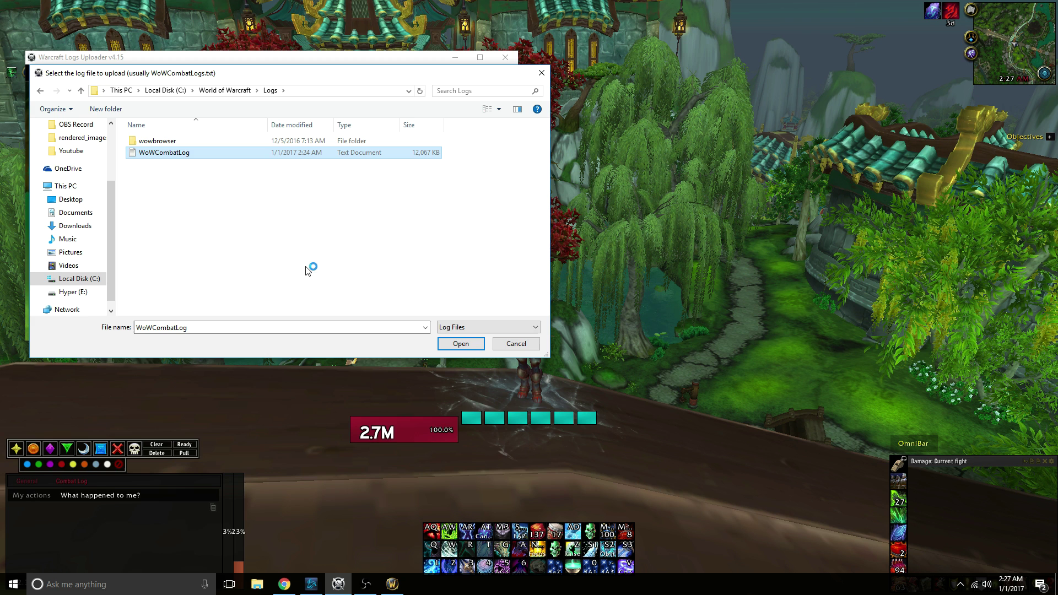
click(457, 344)
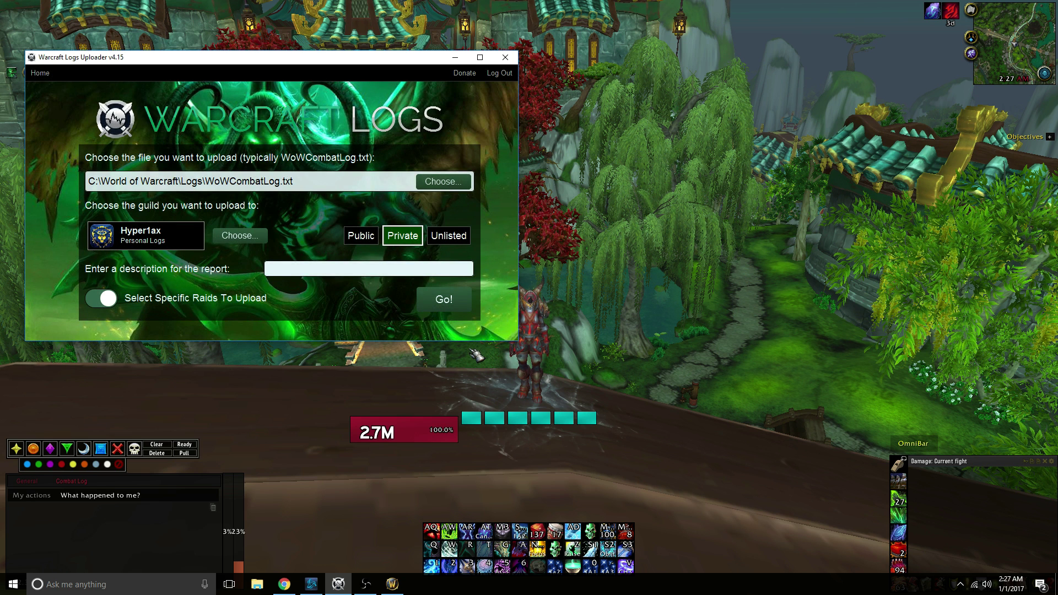
Set the upload destination to personal logs in the US region instead of the Legend guild, and confirm
click(150, 241)
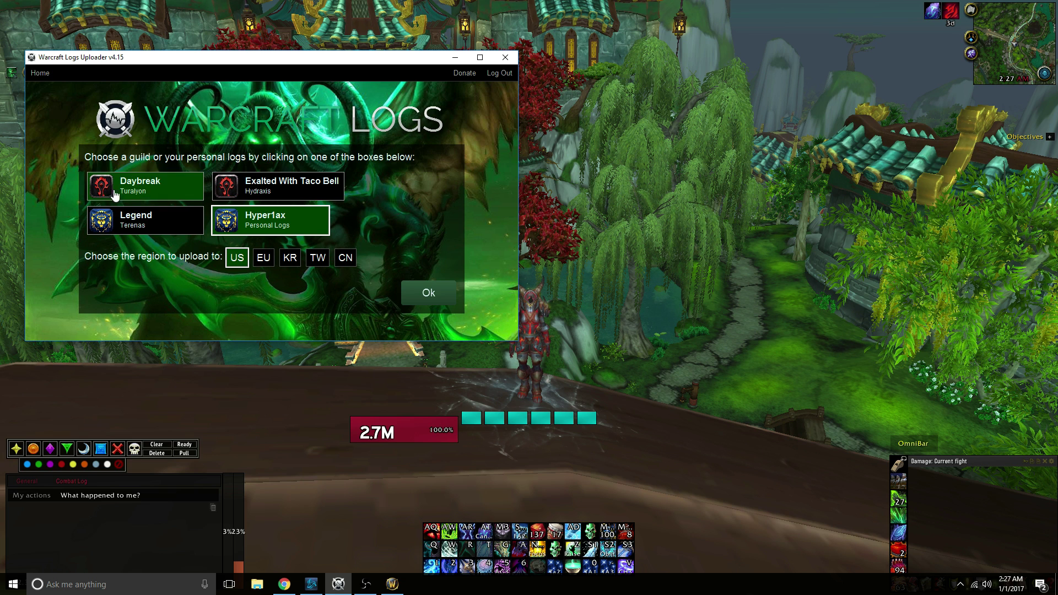
click(127, 221)
click(273, 228)
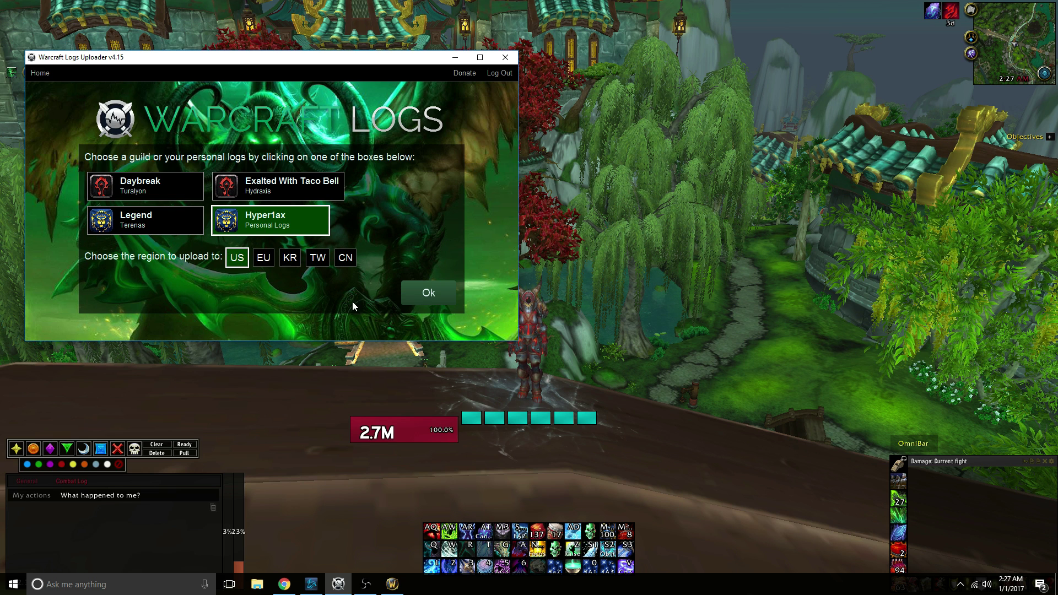
click(446, 299)
click(316, 271)
Enter 'Heroic Log Video' as the report description
text(Heroic )
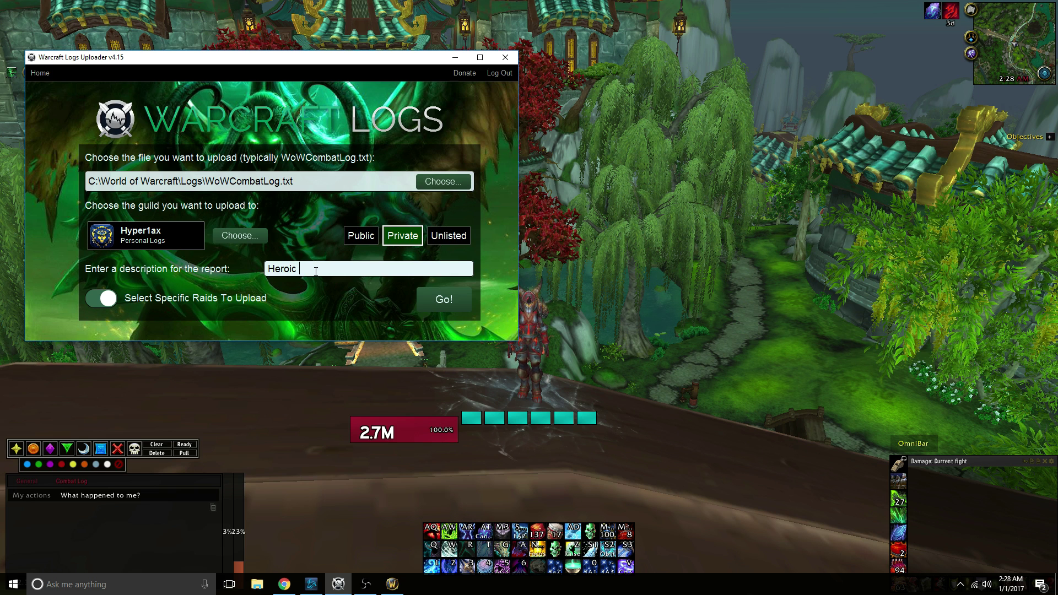
text(M)
key(BackSpace)
text(Log Video)
Leave Select Specific Raids To Upload on and scan the log for its raid fights
click(106, 308)
click(106, 309)
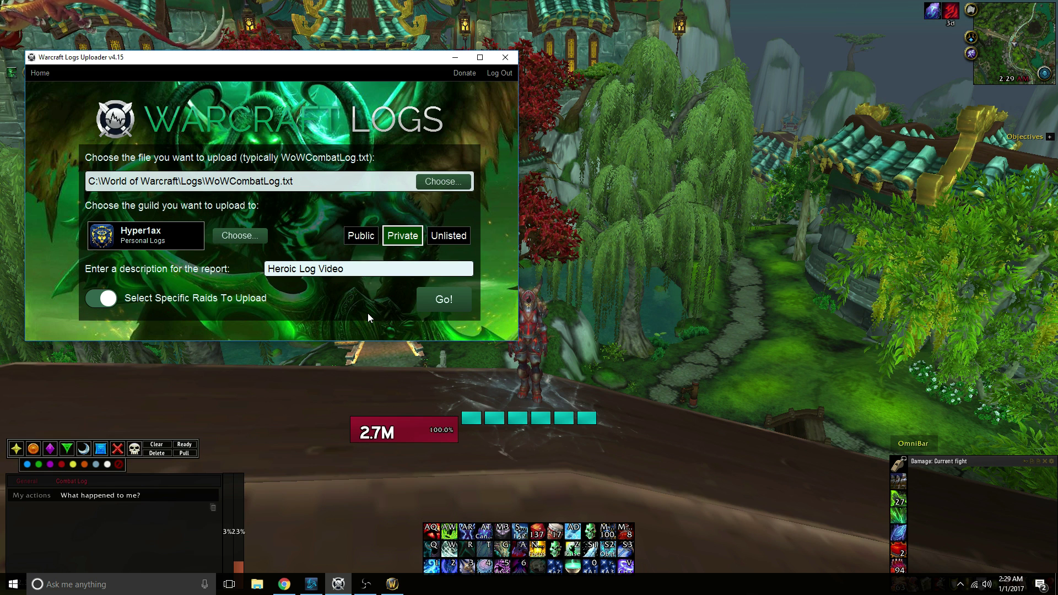
click(461, 302)
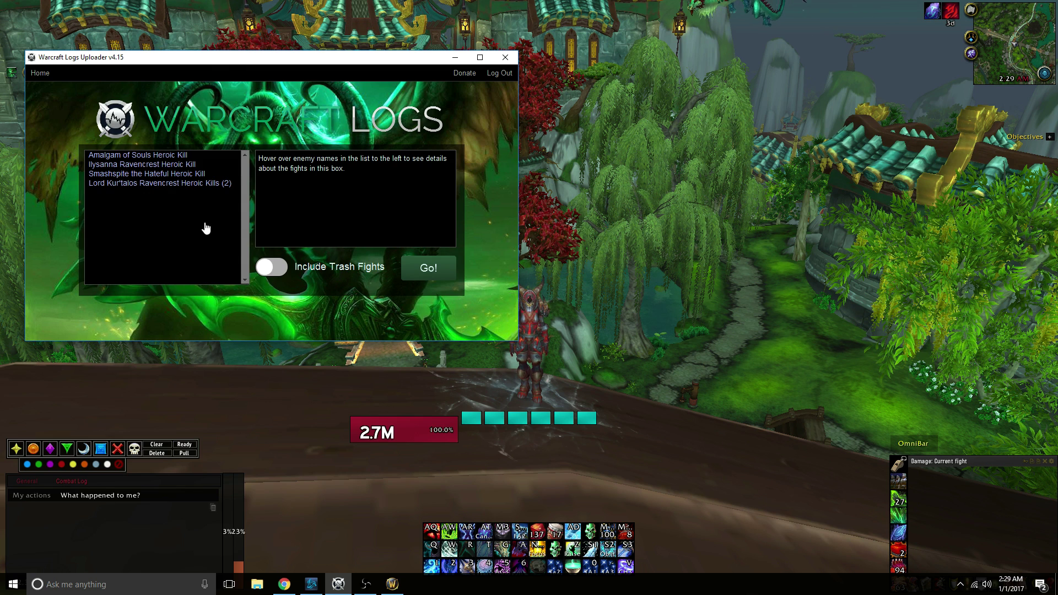
Select the four Heroic kills, Amalgam of Souls through Lord Kur'talos Ravencrest, without trash, and upload them
mouse_move(158, 158)
mouse_move(160, 186)
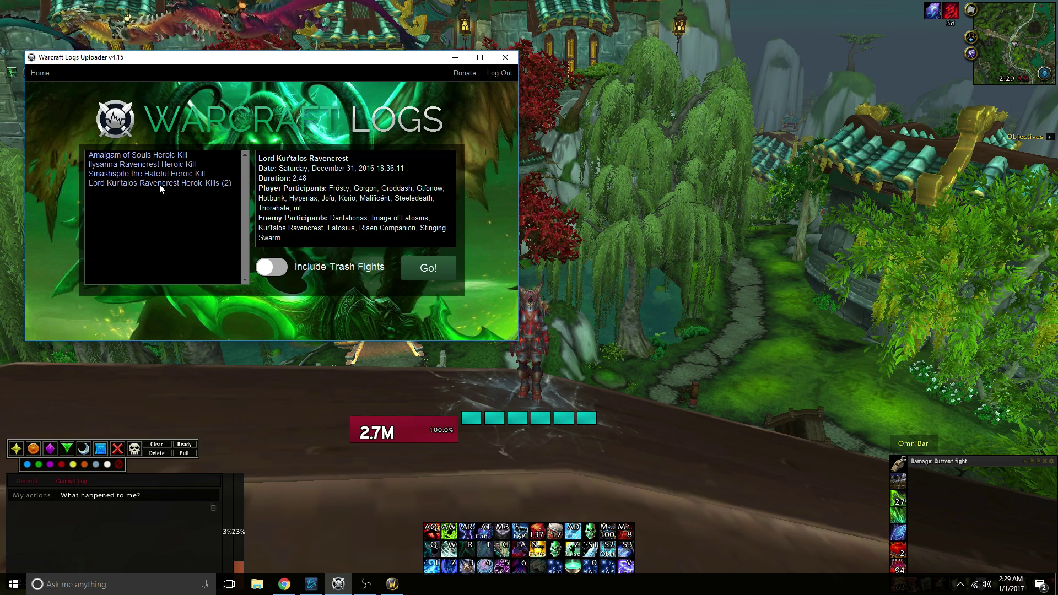
click(157, 175)
click(174, 165)
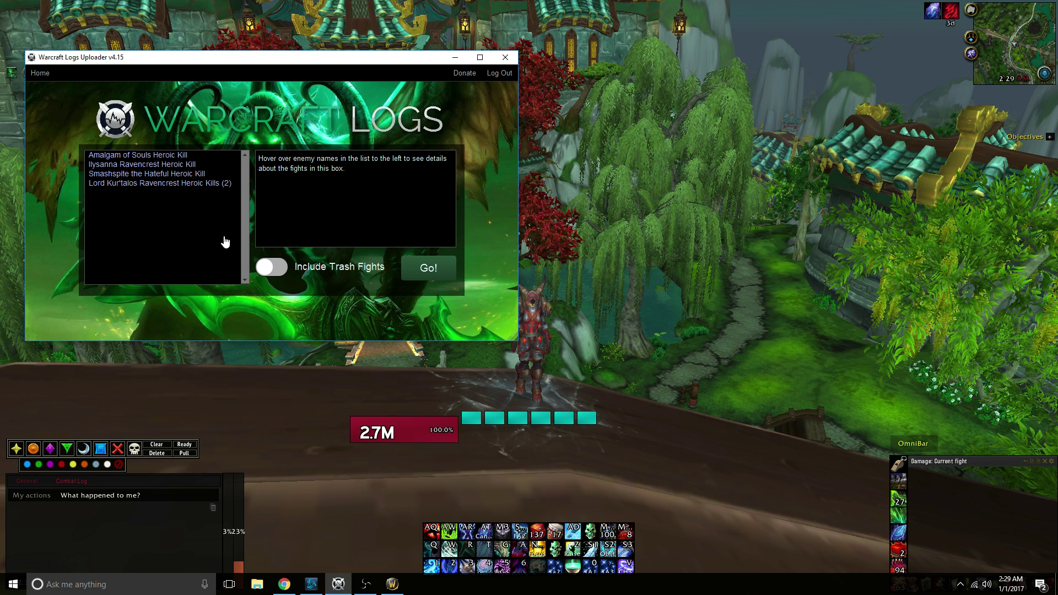
click(176, 158)
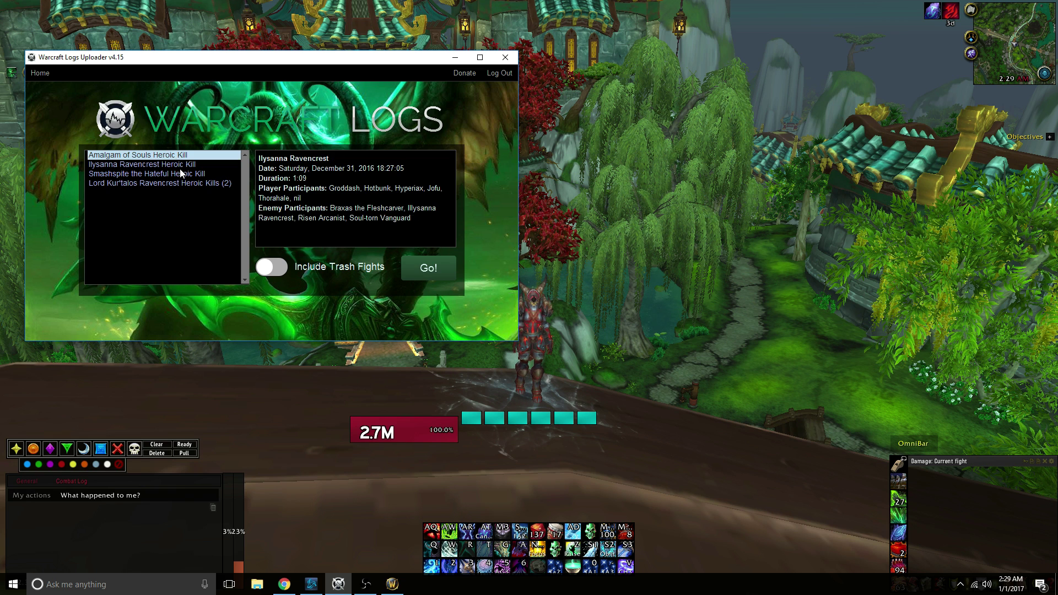
shift+click(180, 174)
shift+click(180, 185)
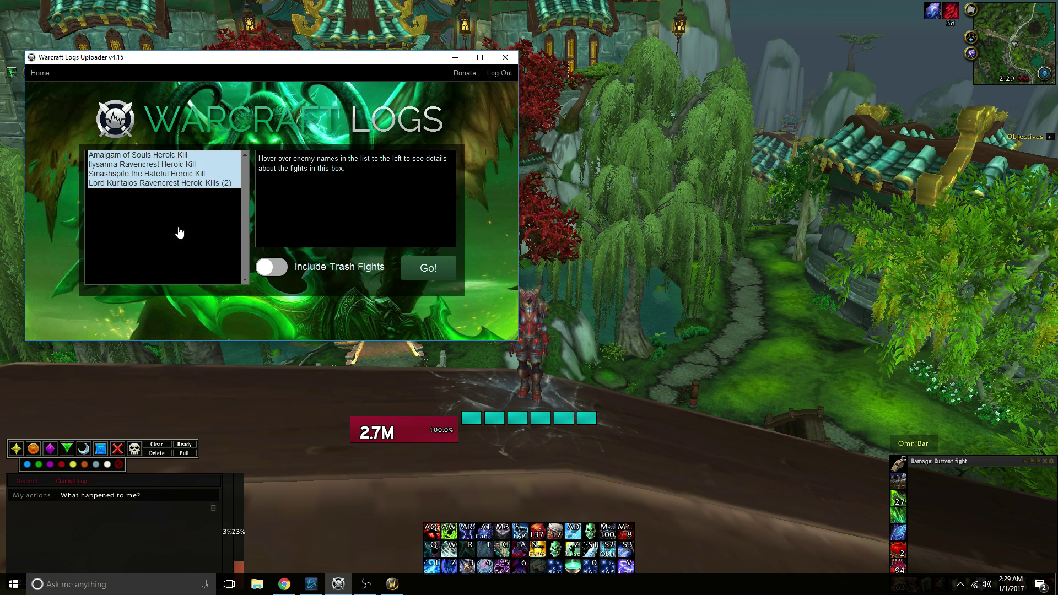
click(174, 158)
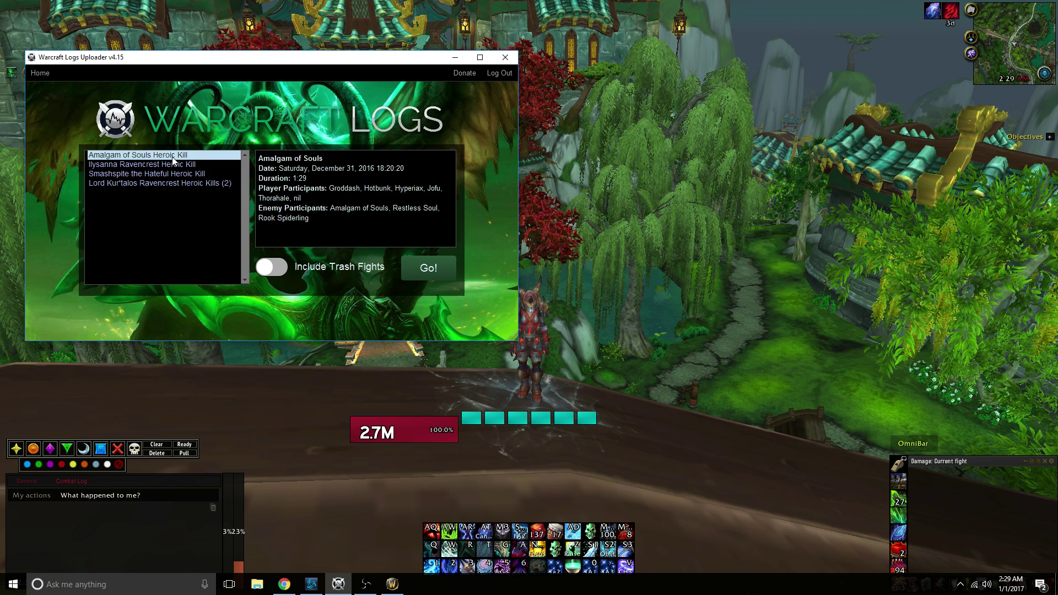
shift+click(159, 184)
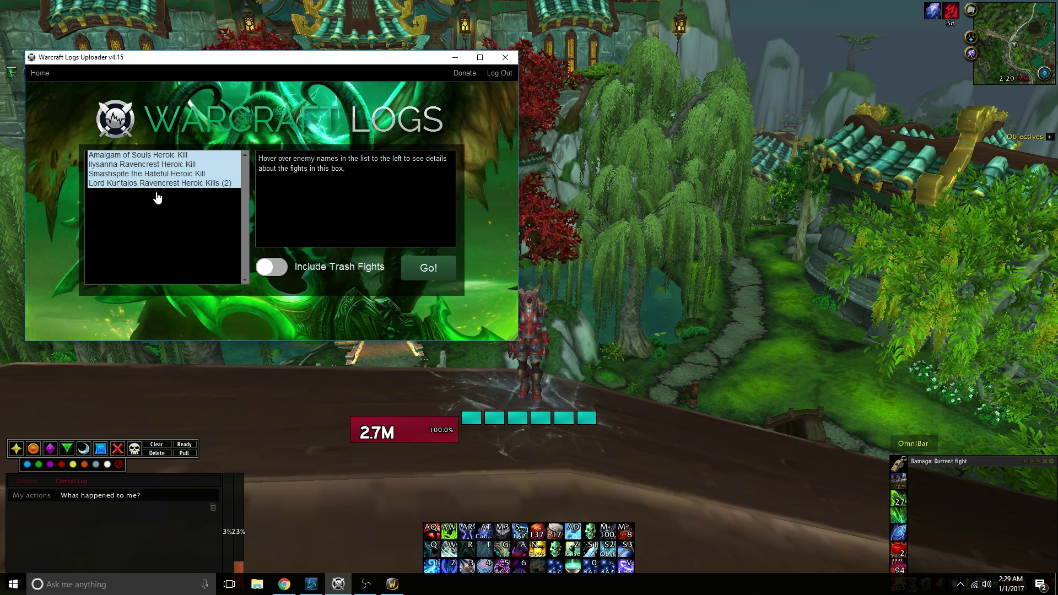
click(157, 174)
click(157, 155)
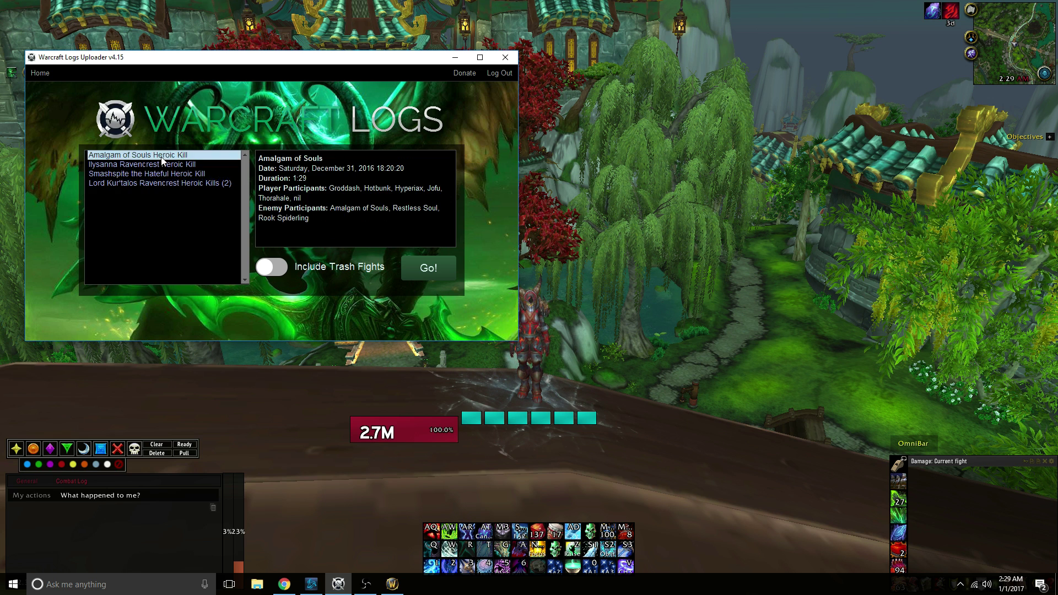
shift+click(165, 184)
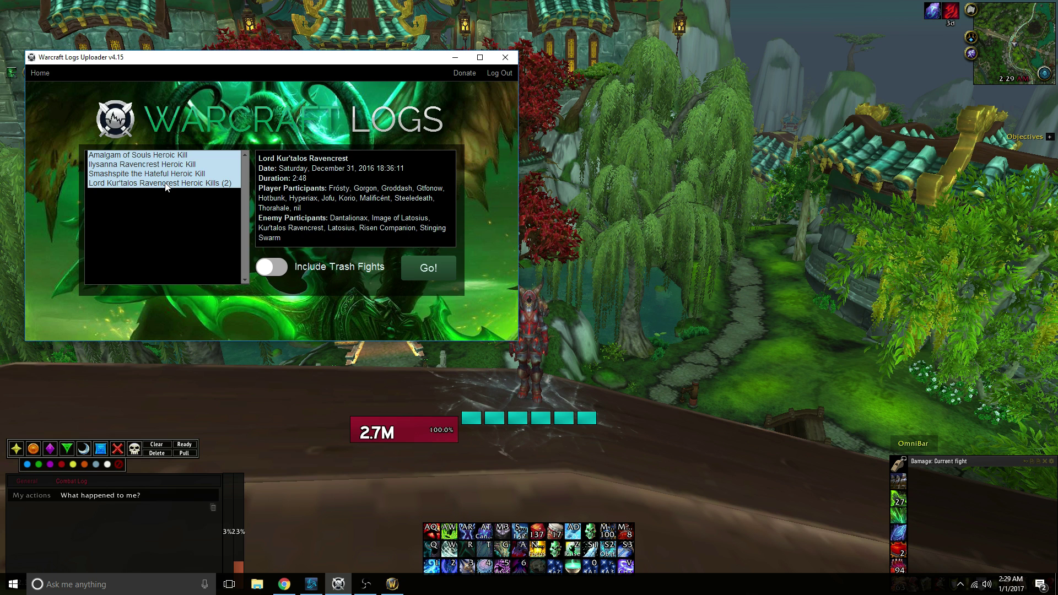
click(427, 269)
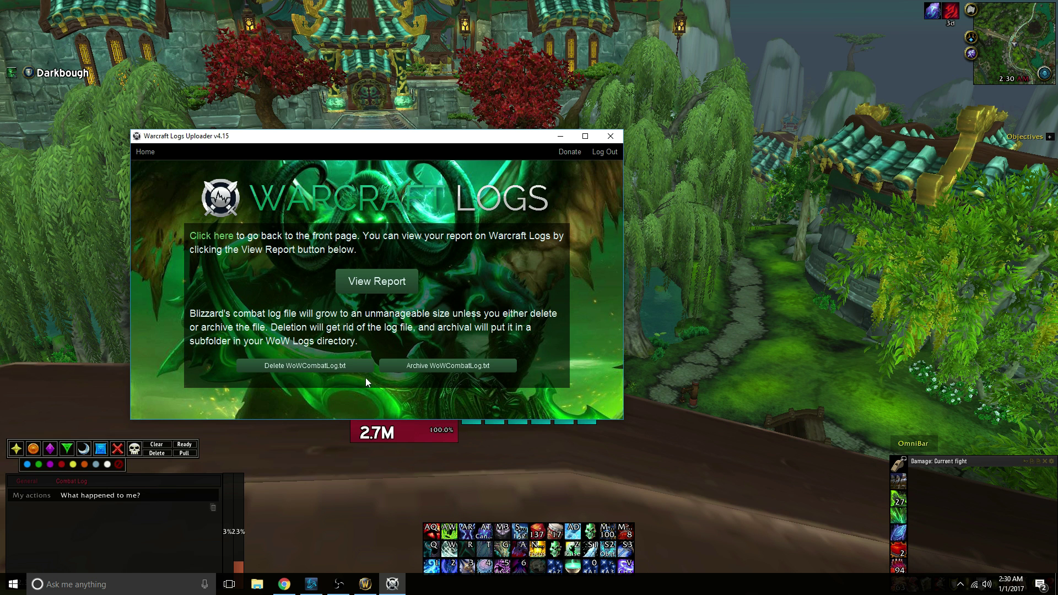
Open the uploaded report in Chrome and dock the browser on the right half of the screen
click(361, 281)
drag(418, 9, 1057, 165)
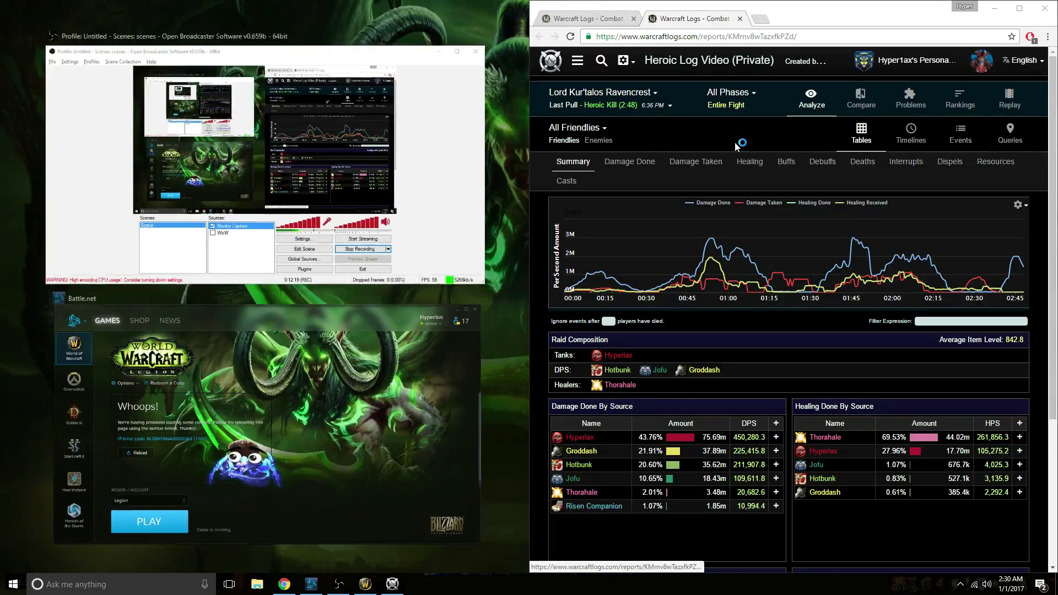
click(542, 184)
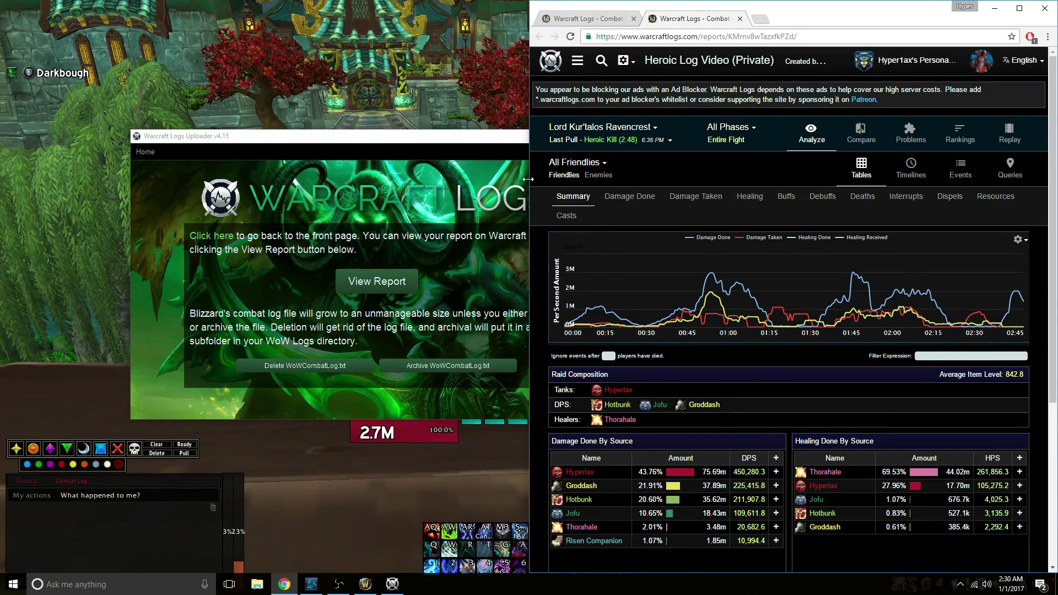
drag(528, 179, 473, 179)
scroll(684, 227, down, 4)
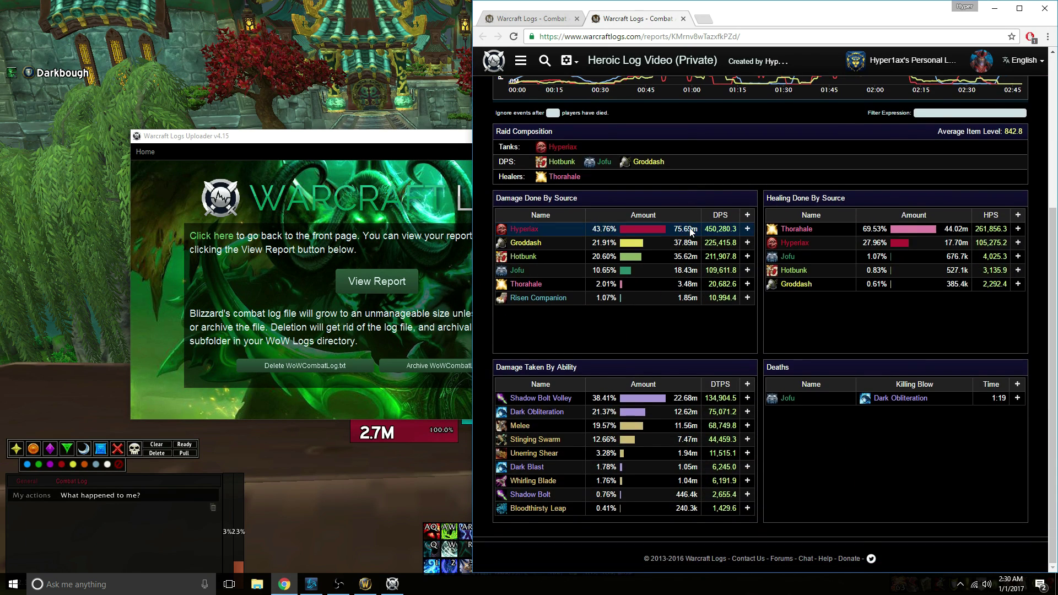
scroll(690, 229, up, 4)
Re-export the report's fights from the Rankings view and dismiss the confirmation alert
click(957, 138)
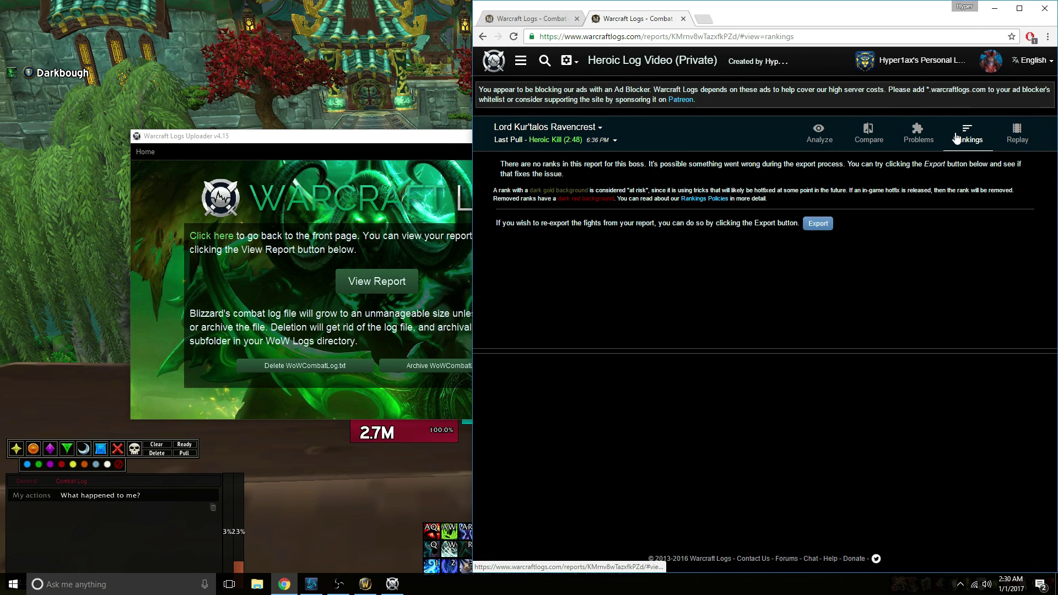
click(818, 223)
click(856, 114)
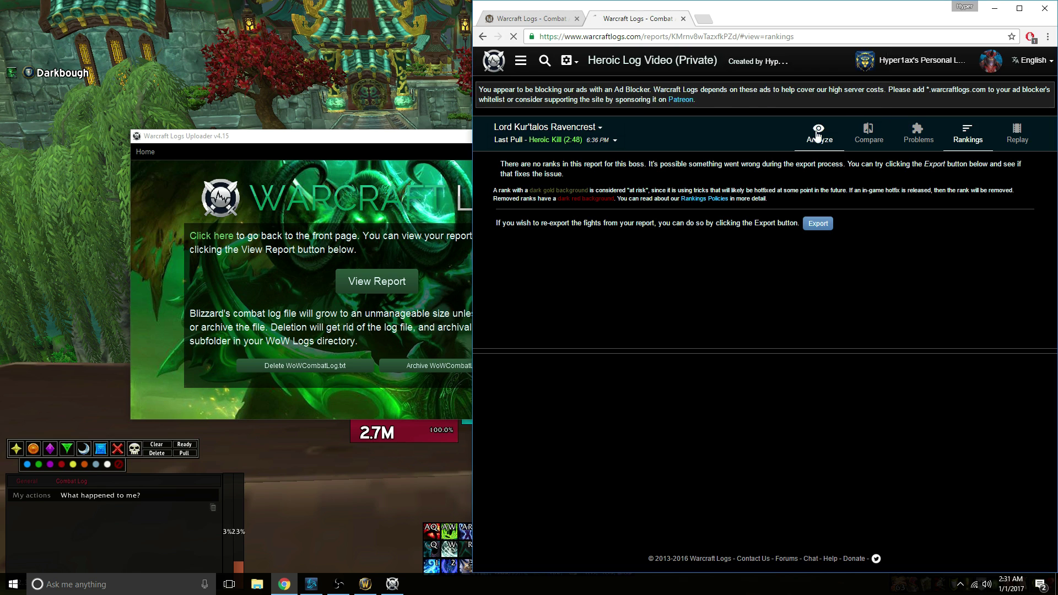